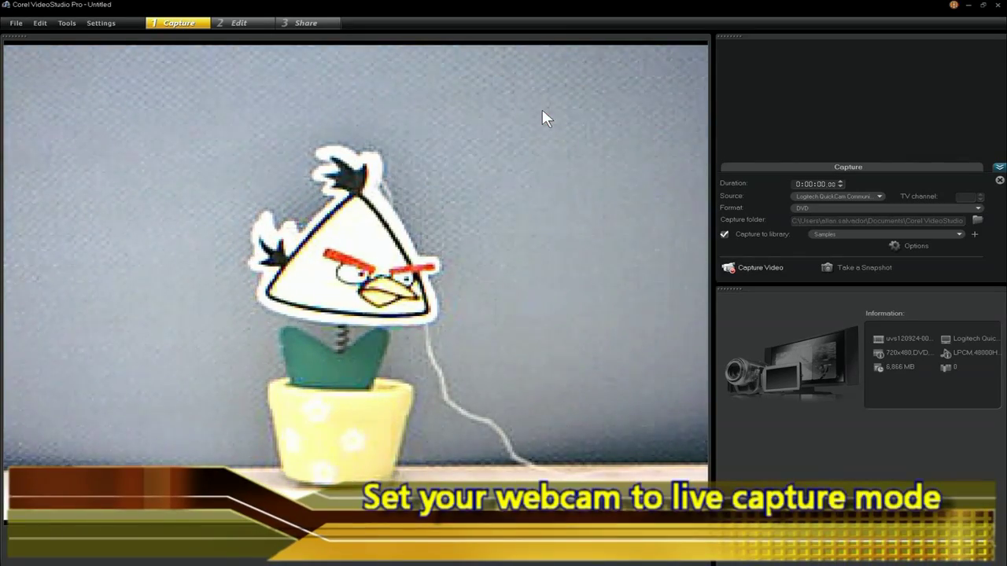
- Switch from the live webcam capture to the Edit workspace
left_click(251, 22)
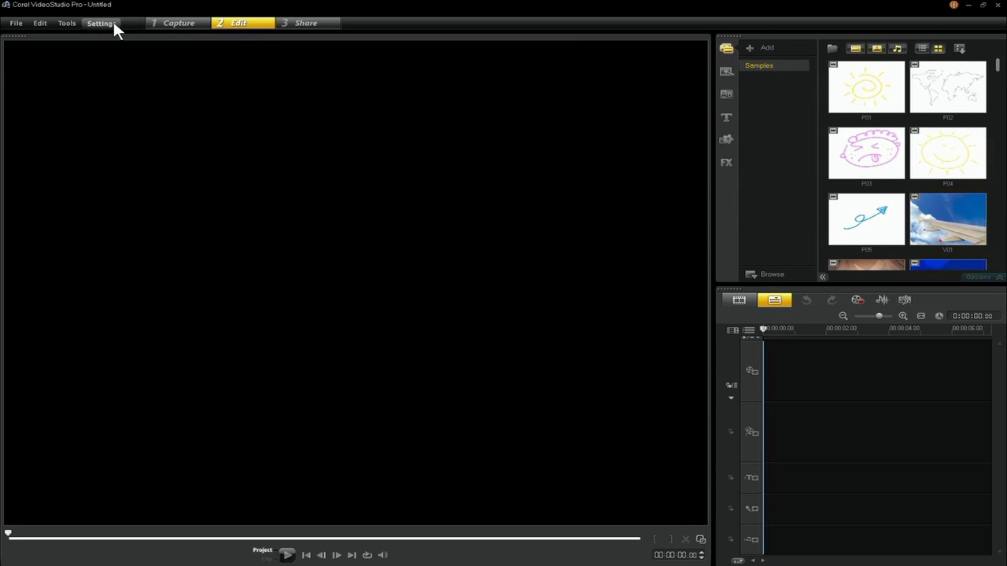
- Reset the workspace to the Default layout and start a Stop Motion capture project
left_click(102, 23)
mouse_move(134, 183)
mouse_move(292, 184)
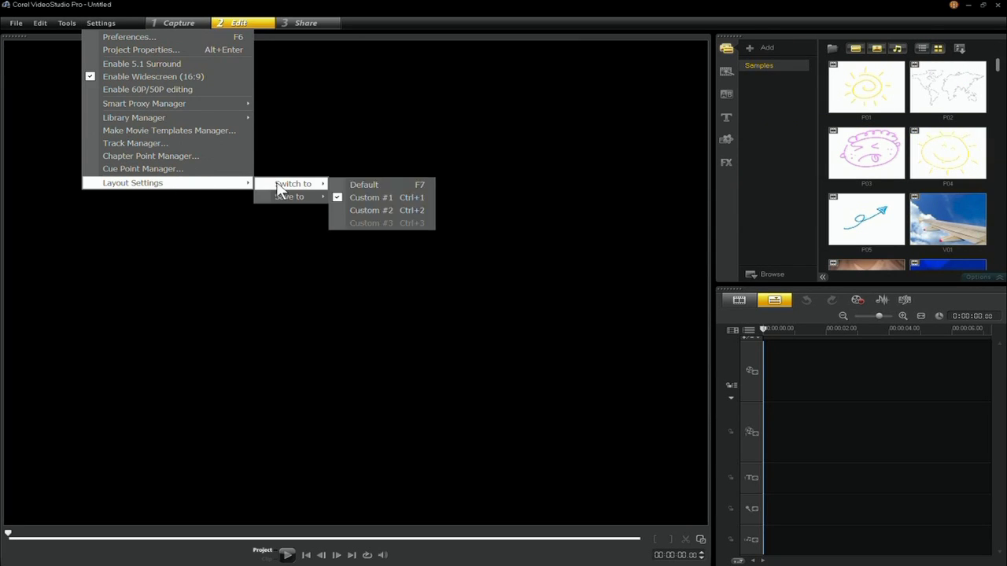
left_click(340, 186)
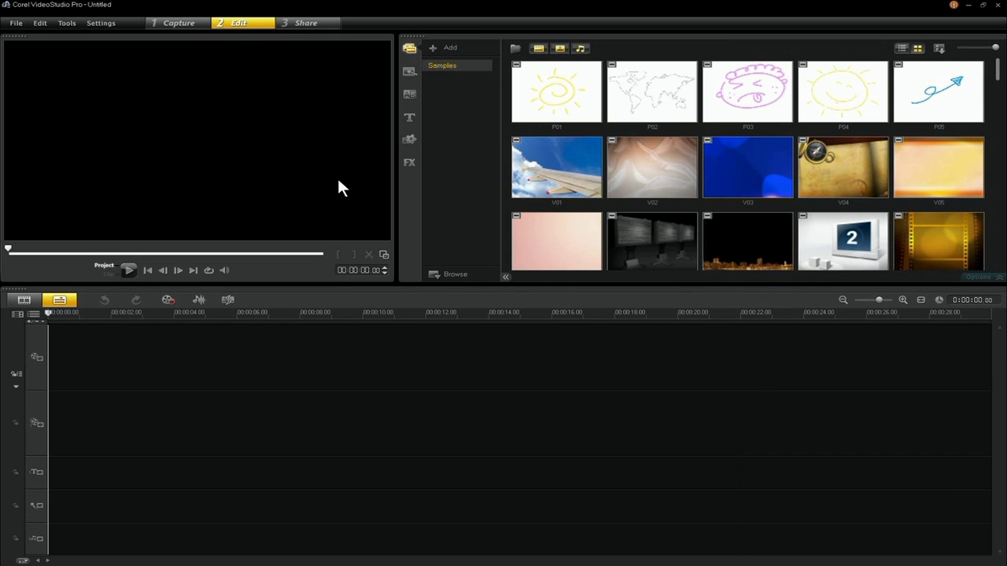
left_click(167, 300)
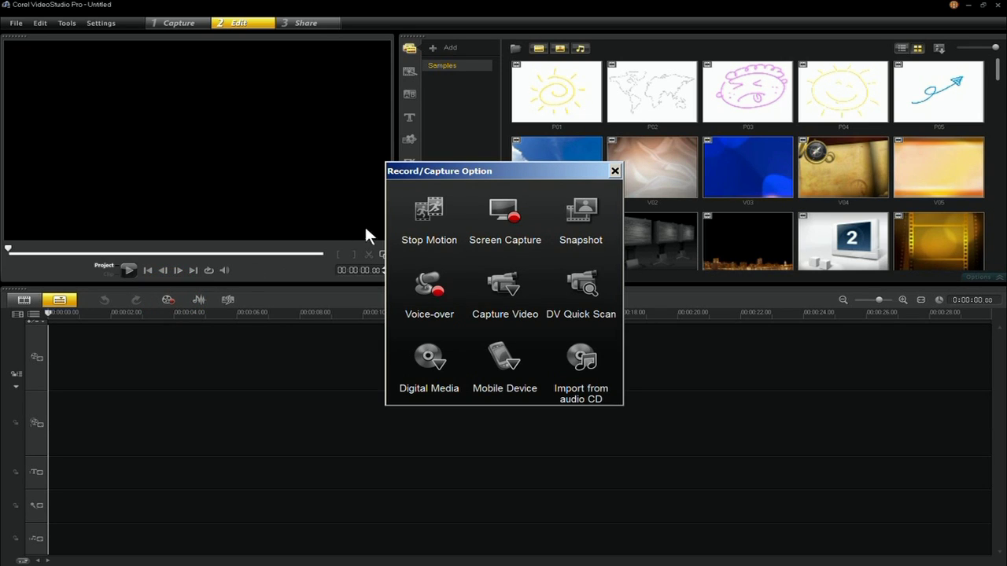
left_click(416, 218)
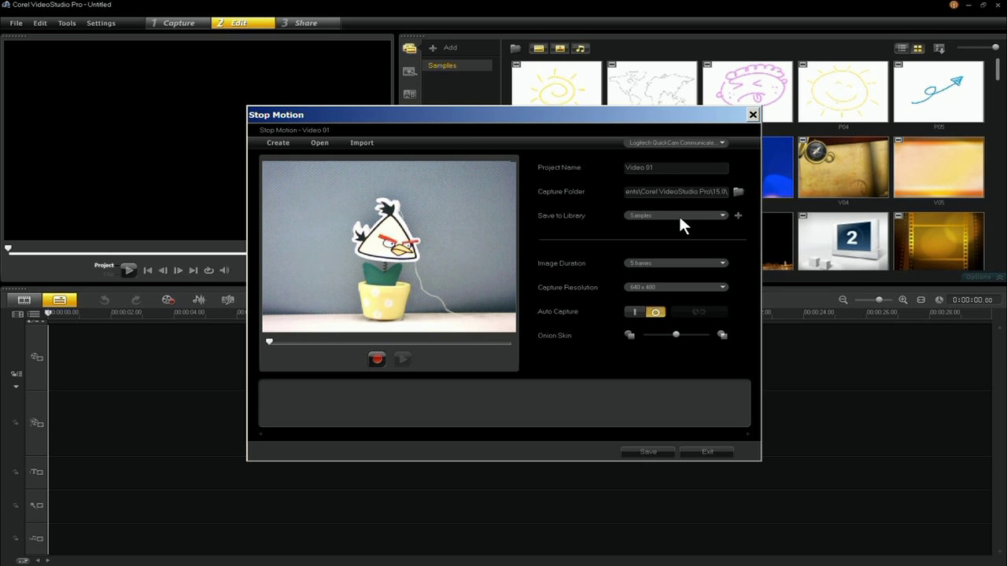
- Show the Logitech webcam's live view of the bird toy in the Stop Motion preview
left_click(739, 216)
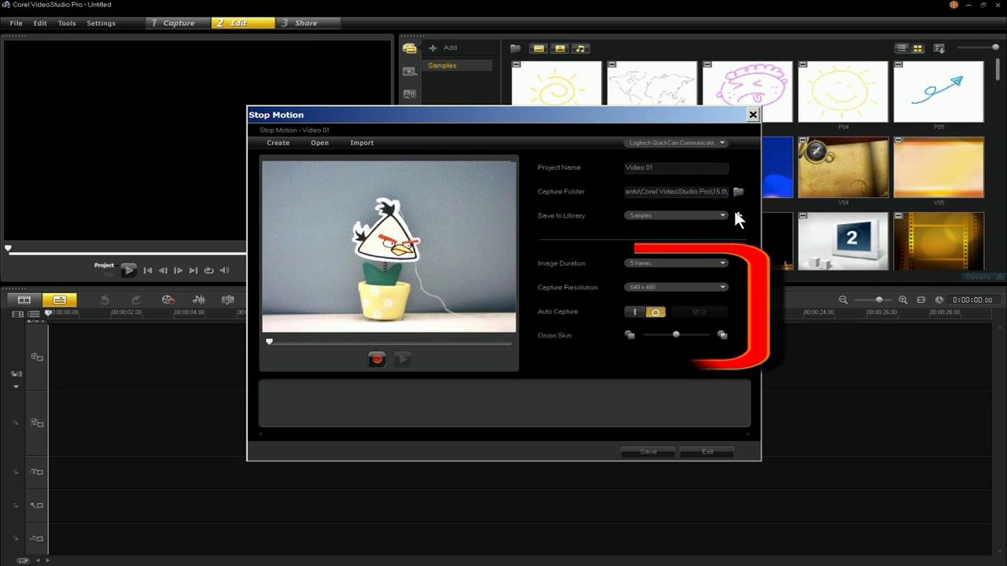
- Keep Image Duration at 5 frames and review capture resolutions from 160×120 to 640×480
left_click(681, 266)
scroll(693, 280, "up", 1)
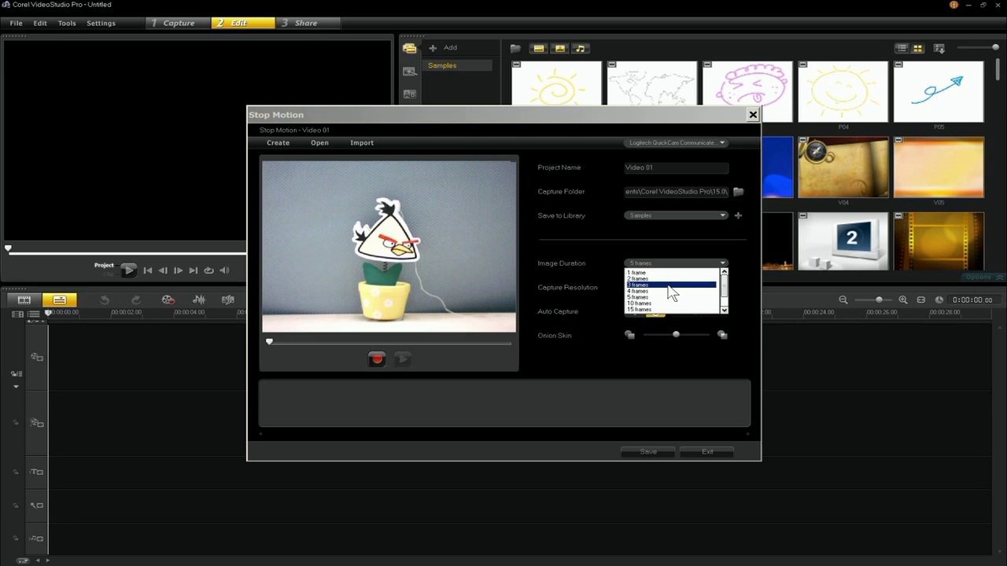
scroll(668, 298, "down", 1)
scroll(667, 302, "down", 2)
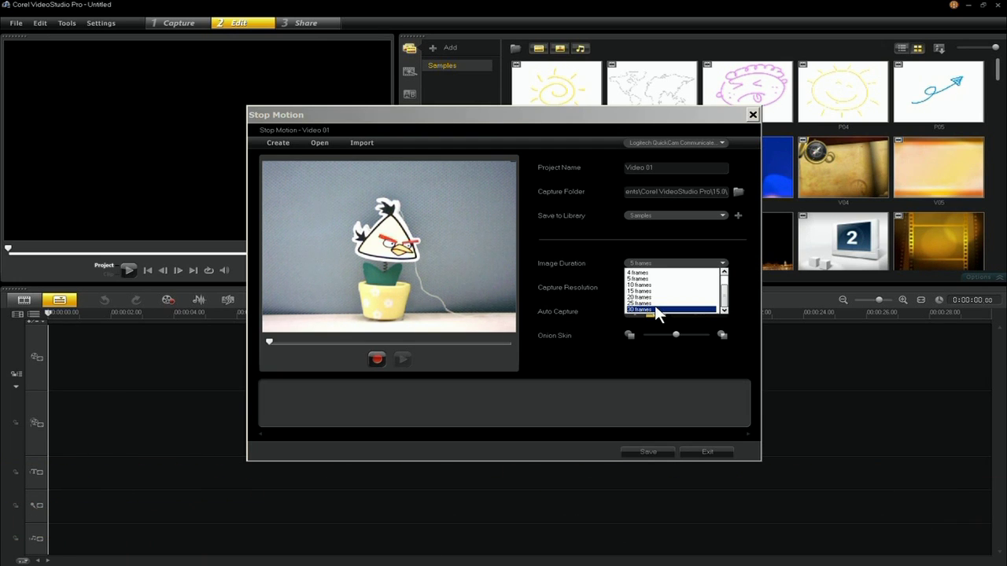
scroll(680, 301, "up", 1)
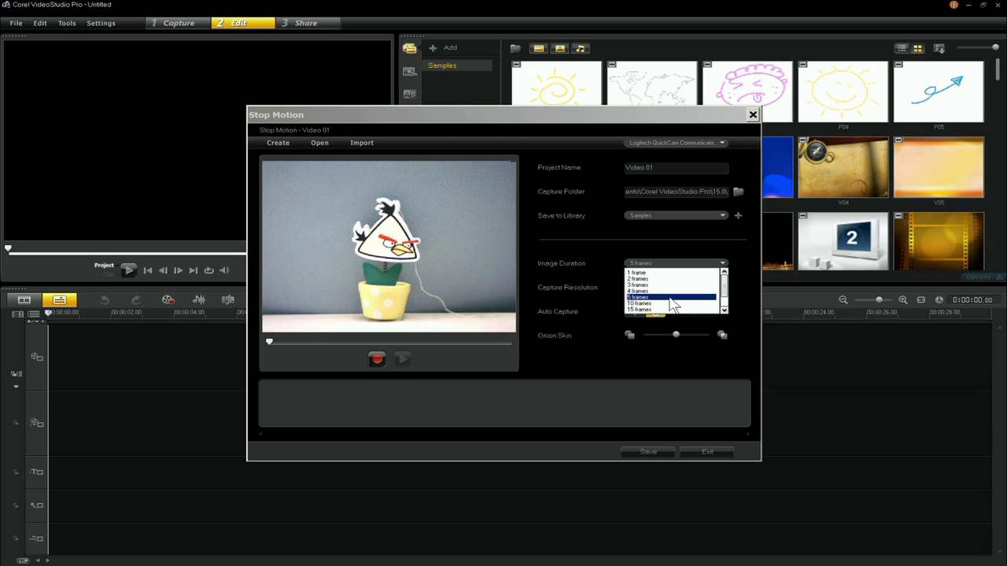
left_click(672, 297)
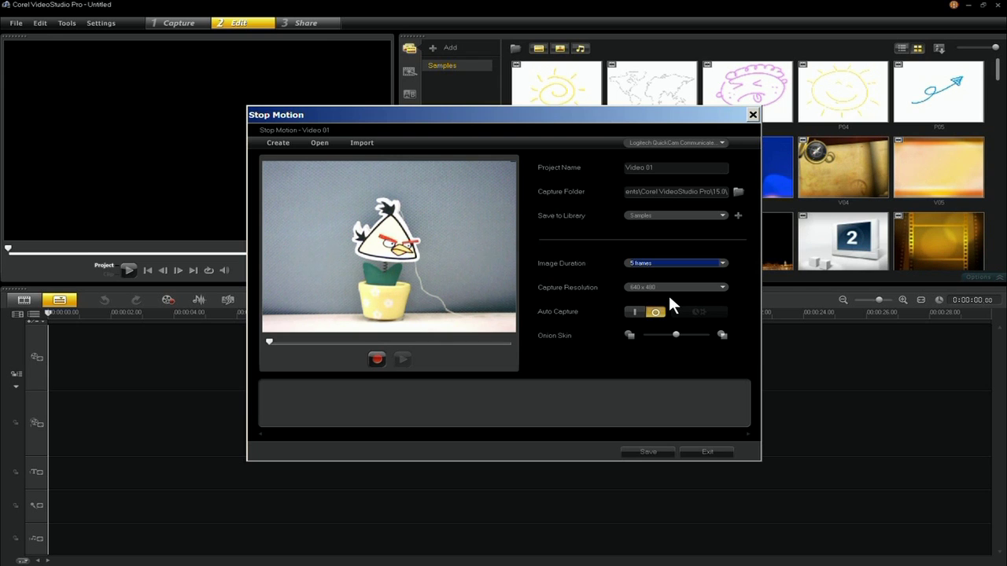
left_click(670, 289)
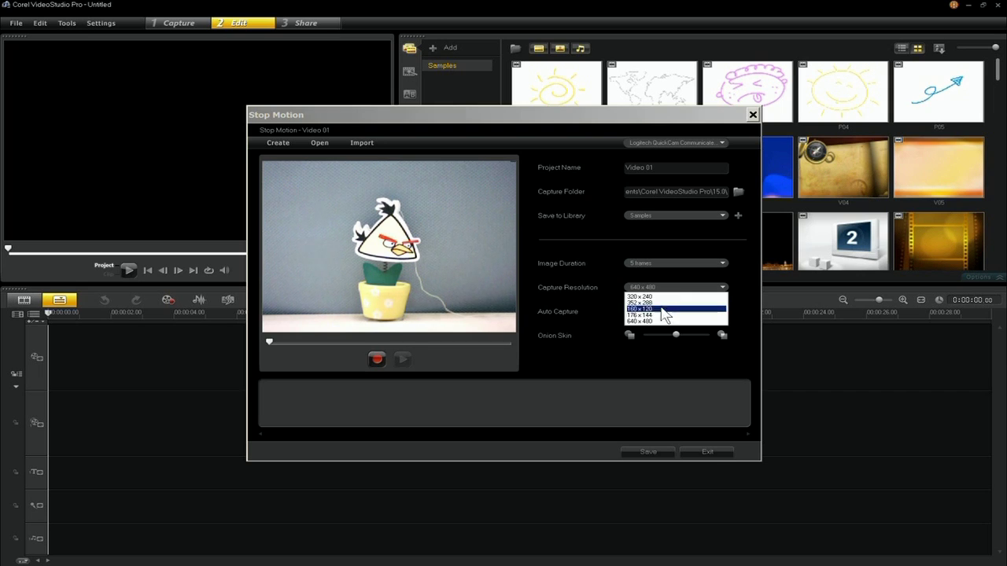
- Capture at 640×480 and enable Auto Capture after checking its frequency and duration settings
left_click(648, 320)
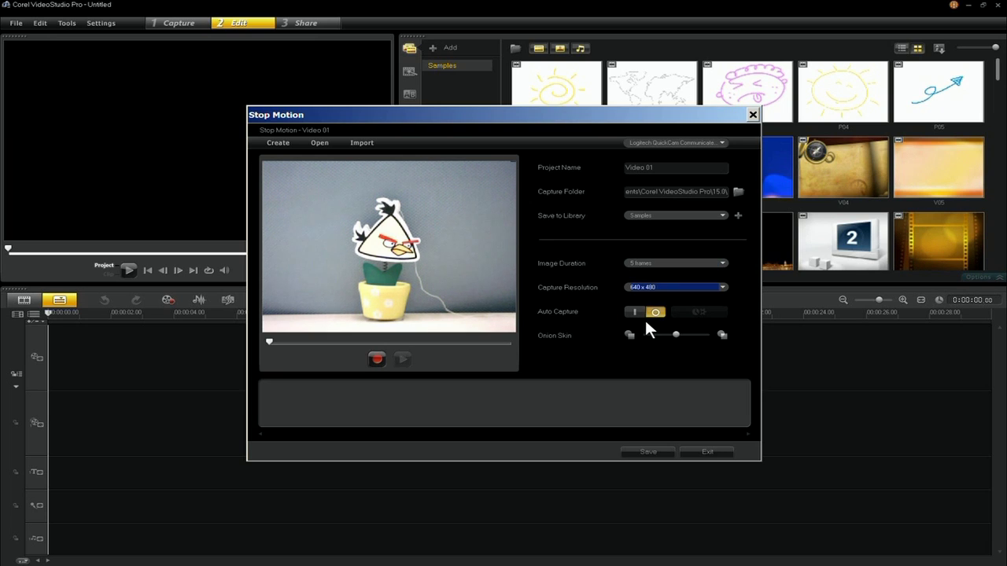
left_click(638, 313)
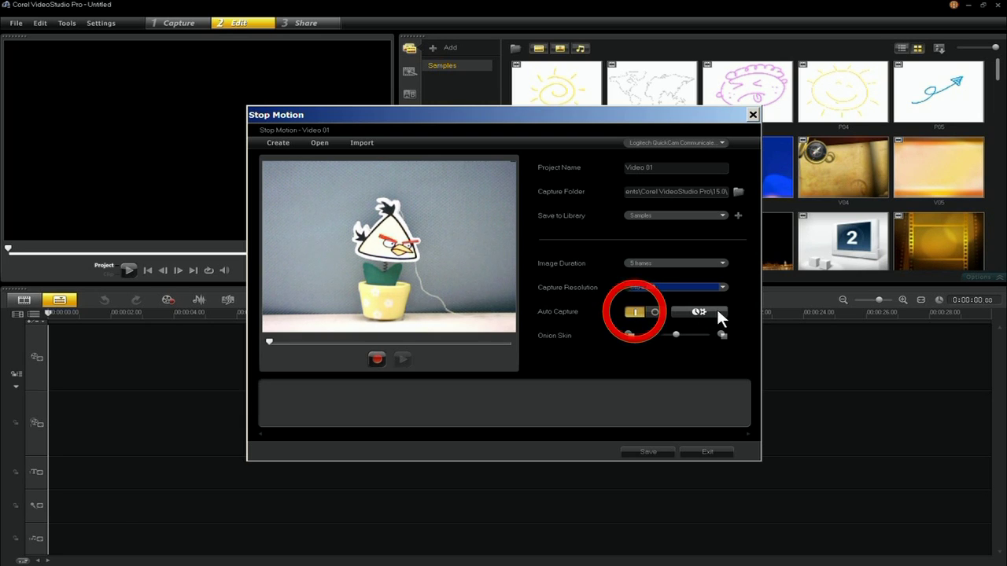
left_click(718, 313)
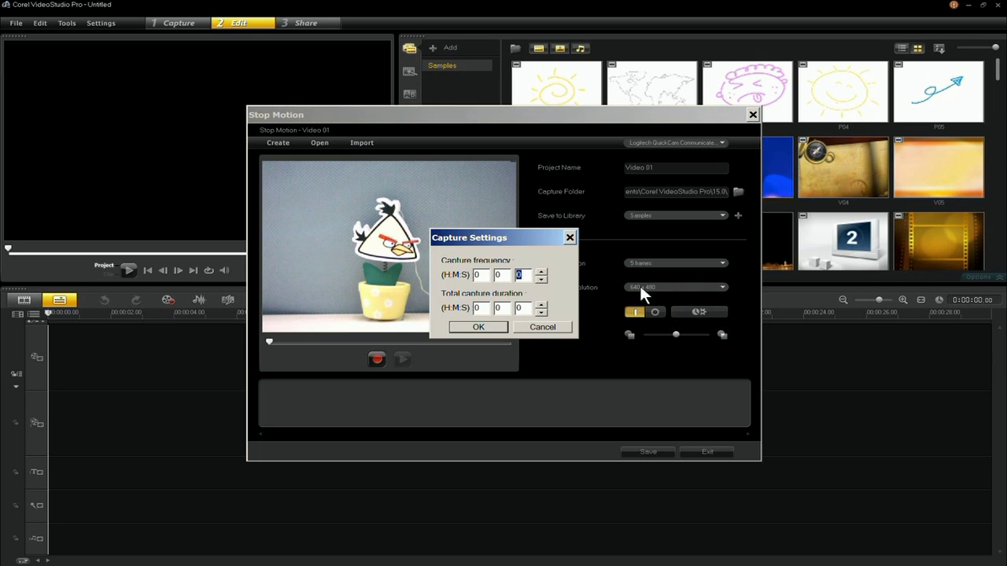
left_click(526, 274)
left_click(477, 327)
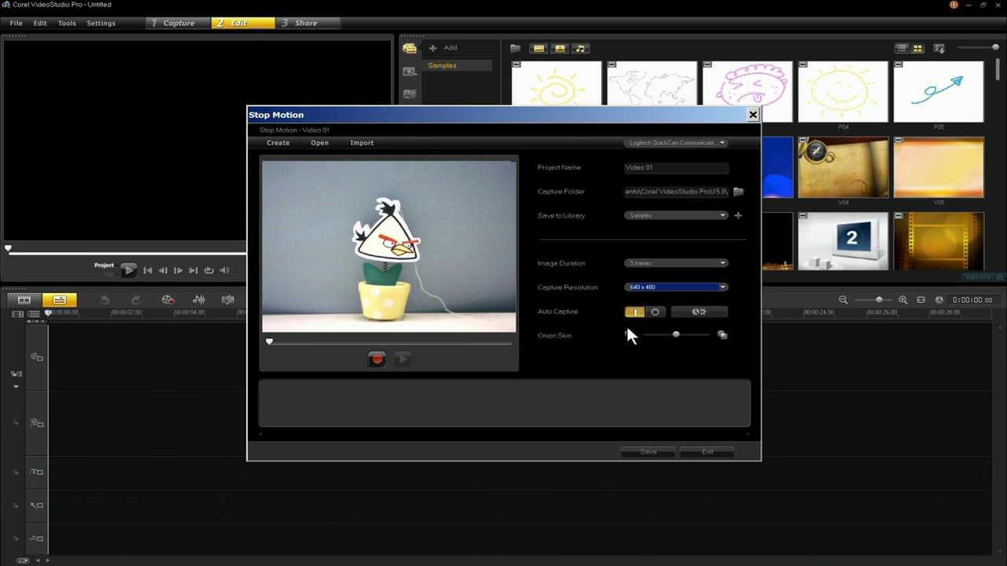
- Turn Auto Capture off, adjust the Onion Skin overlay, and capture the first bird frame
left_click(665, 316)
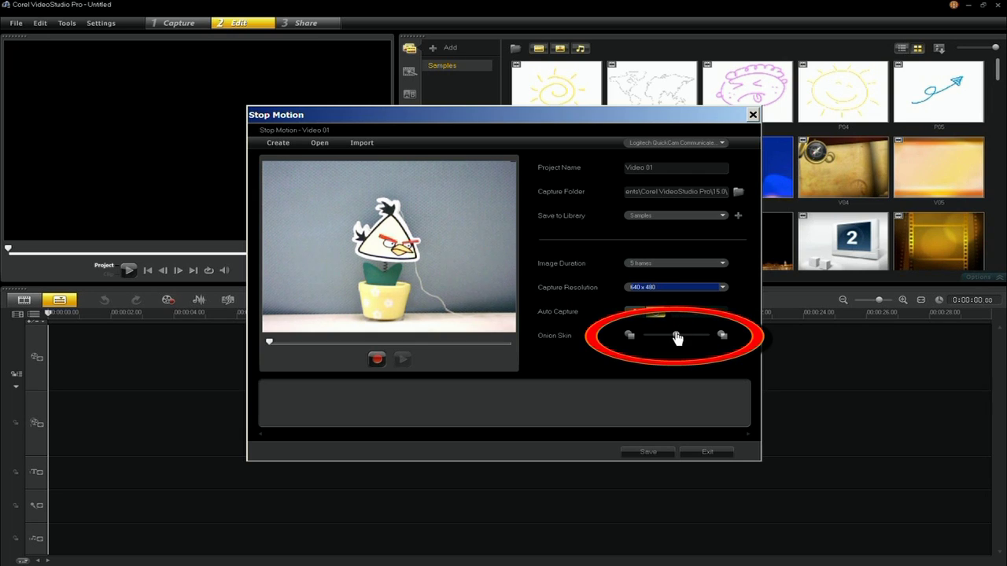
mouse_move(677, 336)
left_mouse_down()
mouse_move(641, 337)
mouse_move(713, 342)
mouse_move(678, 342)
left_mouse_up()
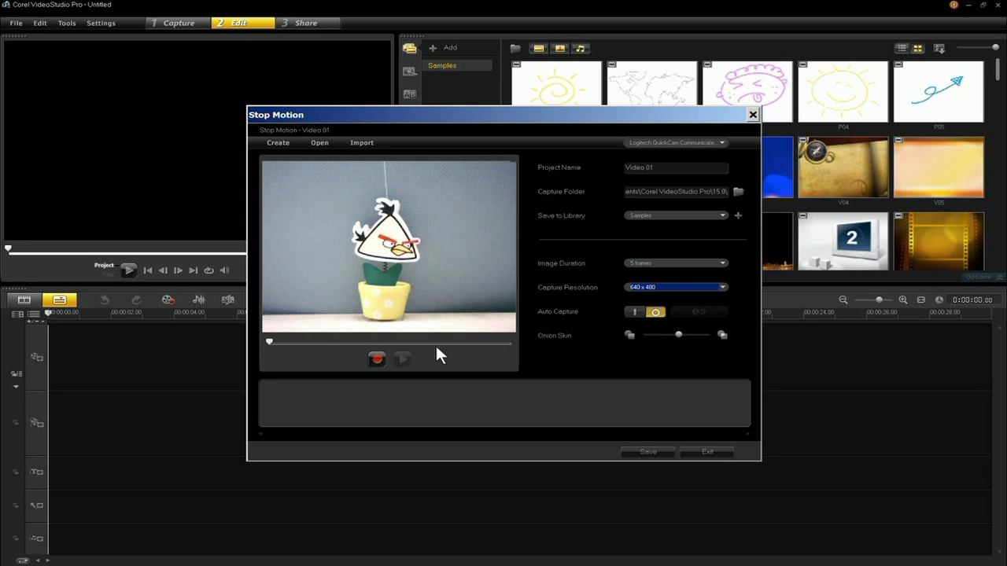
left_click(375, 360)
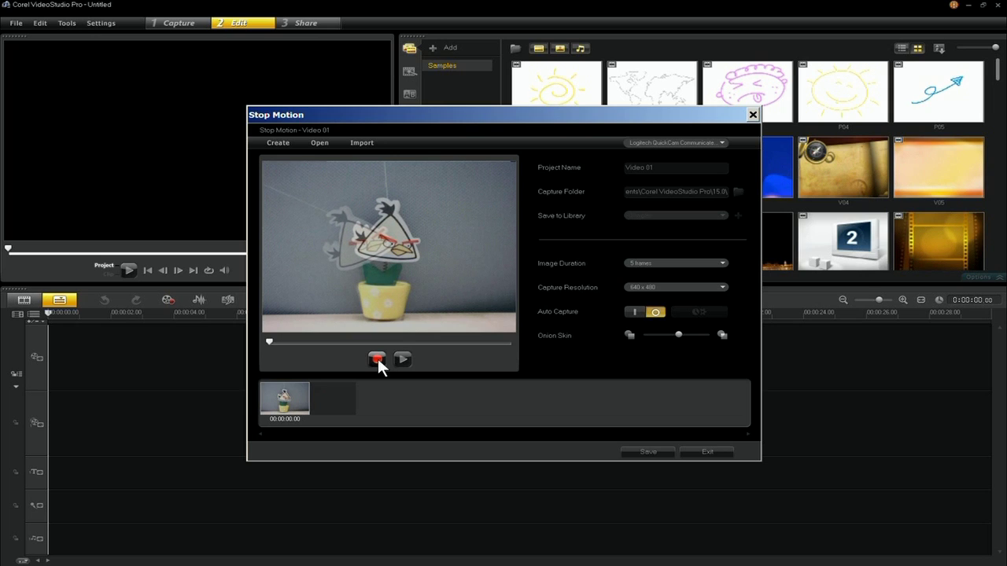
- Capture three more frames of the bird toy, tilting it slightly between shots
left_click(377, 359)
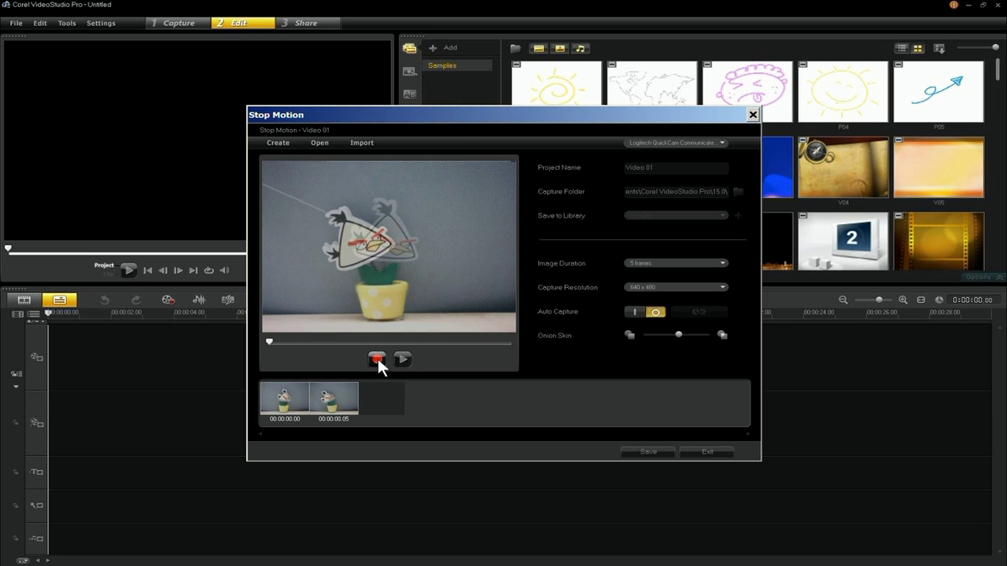
left_click(375, 357)
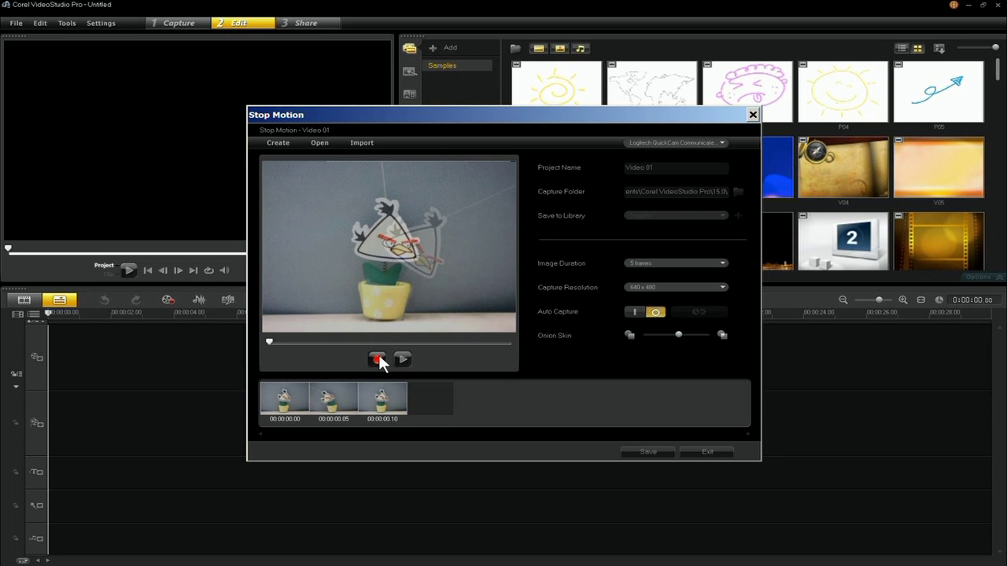
left_click(378, 355)
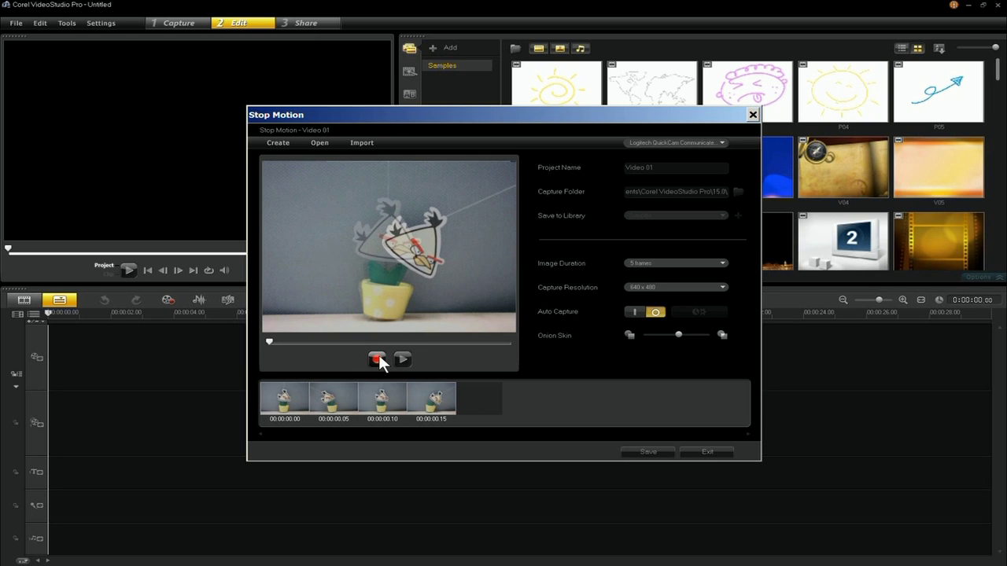
right_click(386, 398)
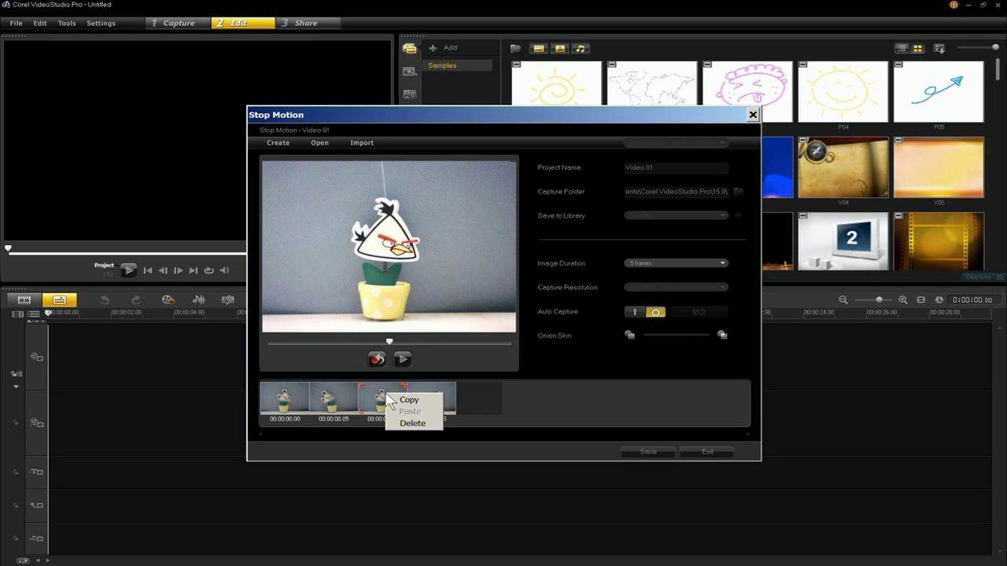
- Delete an unwanted frame, paste a copy of the first frame, and move a frame later
left_click(435, 424)
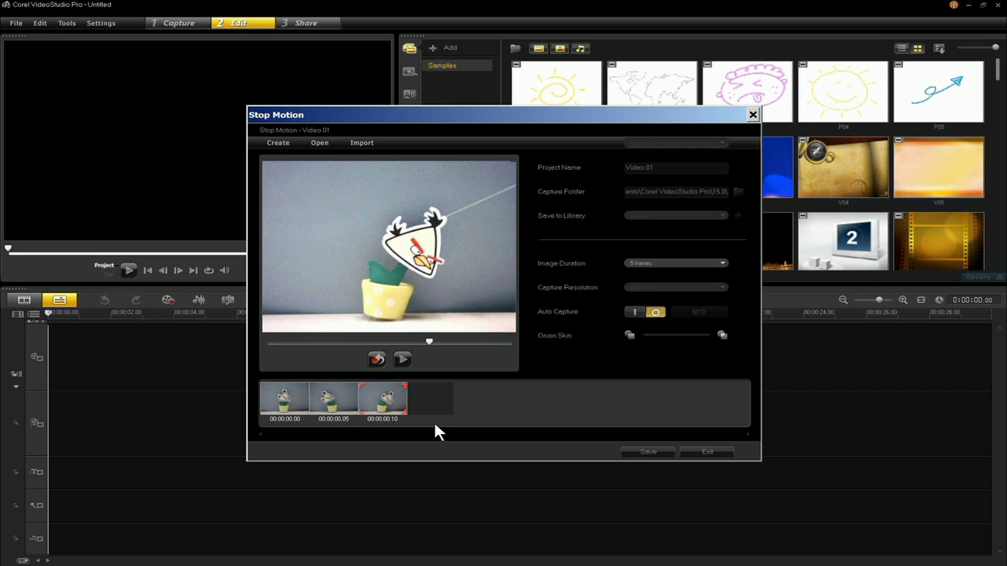
left_click(297, 396)
right_click(298, 396)
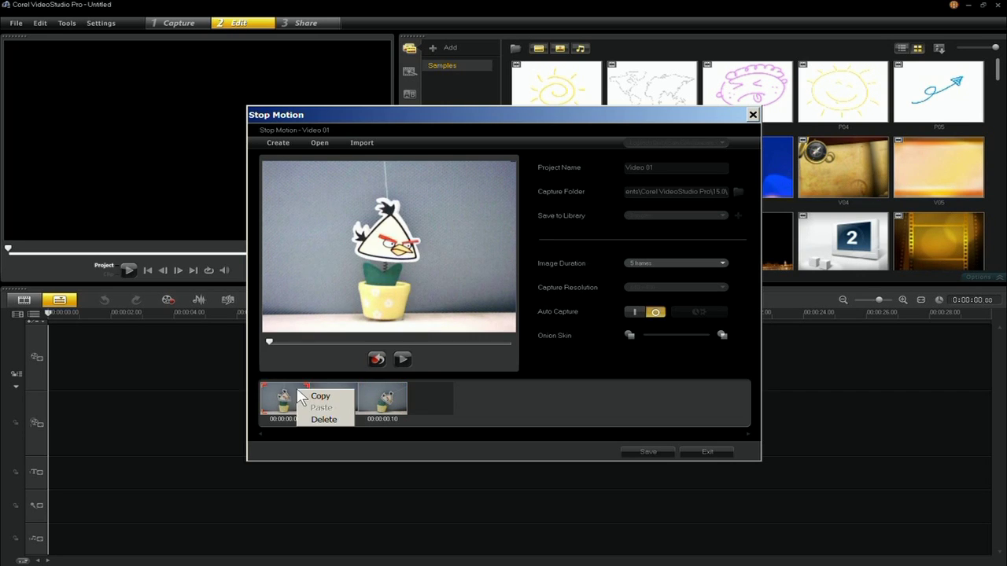
left_click(339, 399)
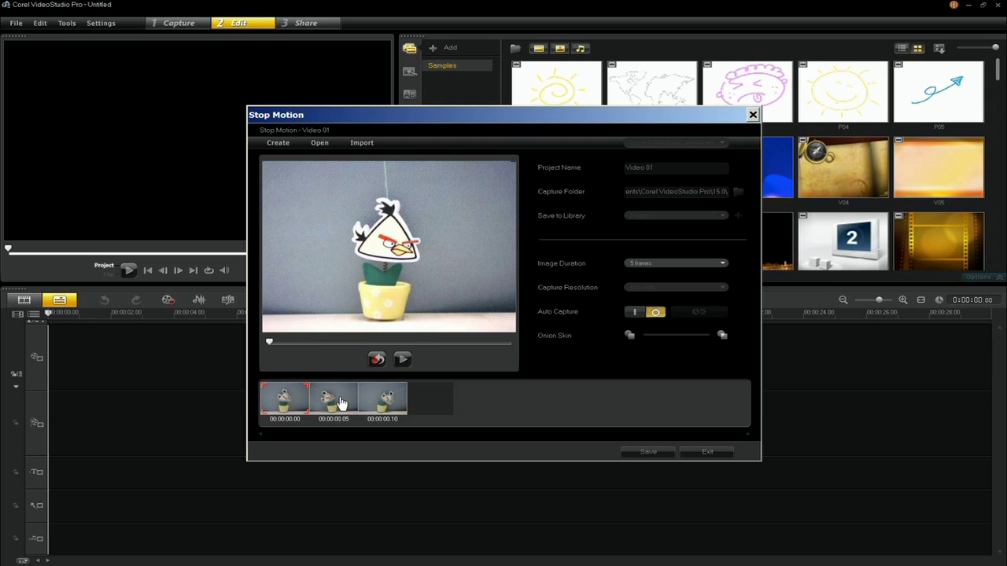
right_click(307, 394)
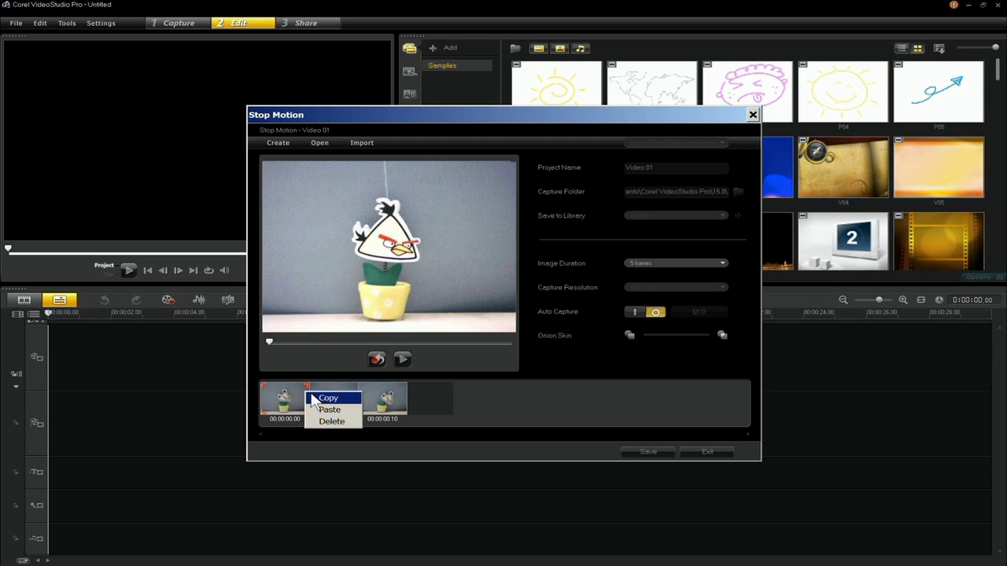
left_click(349, 411)
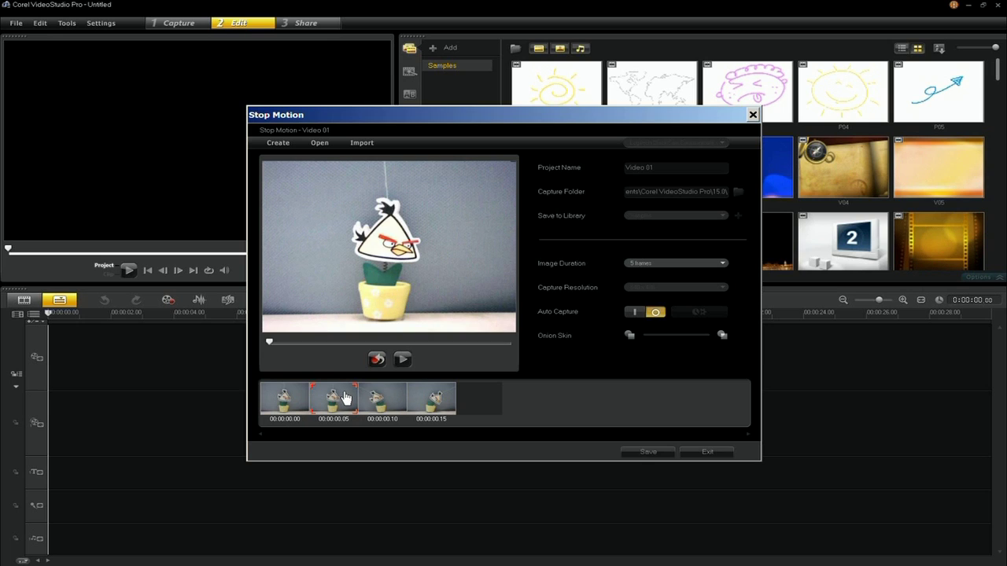
left_click_drag(344, 398, 413, 399)
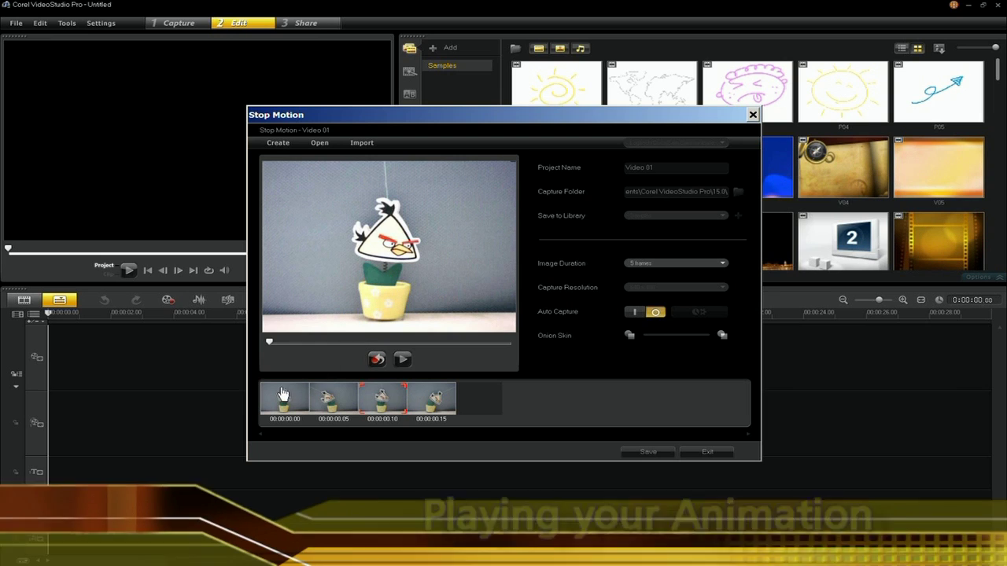
- Play the four-frame bird animation from its first frame, then return to the live camera view
left_click(266, 399)
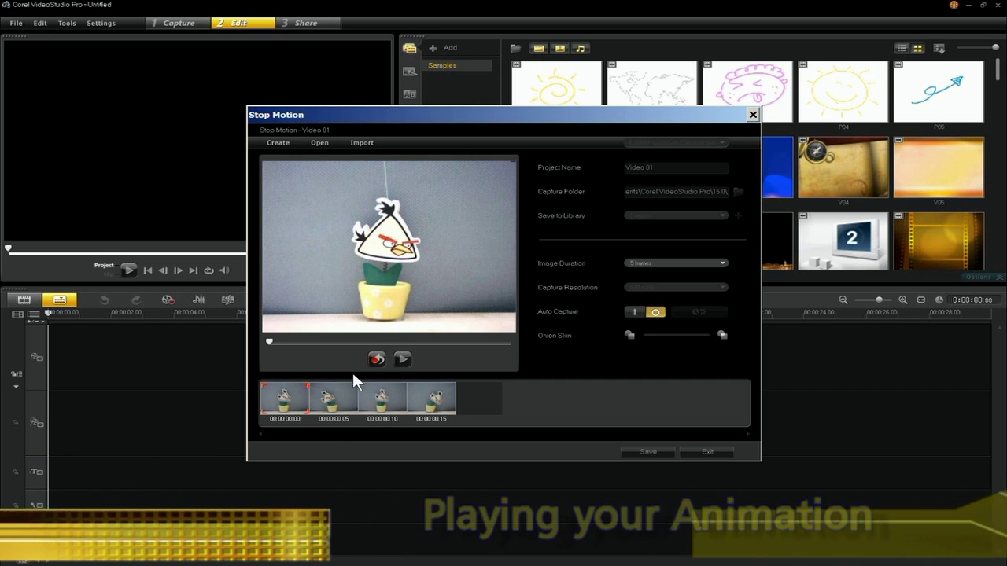
left_click(402, 359)
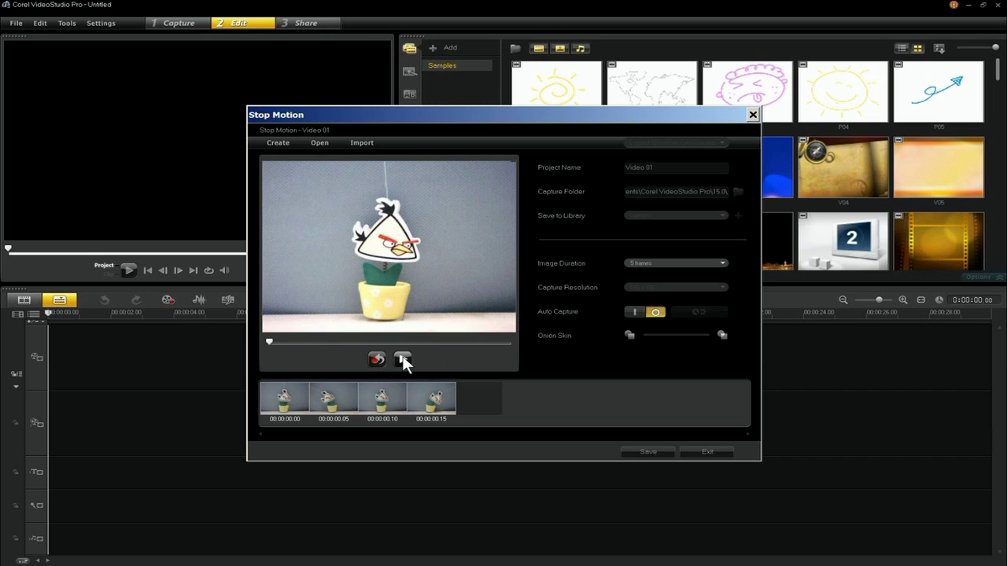
left_click(402, 360)
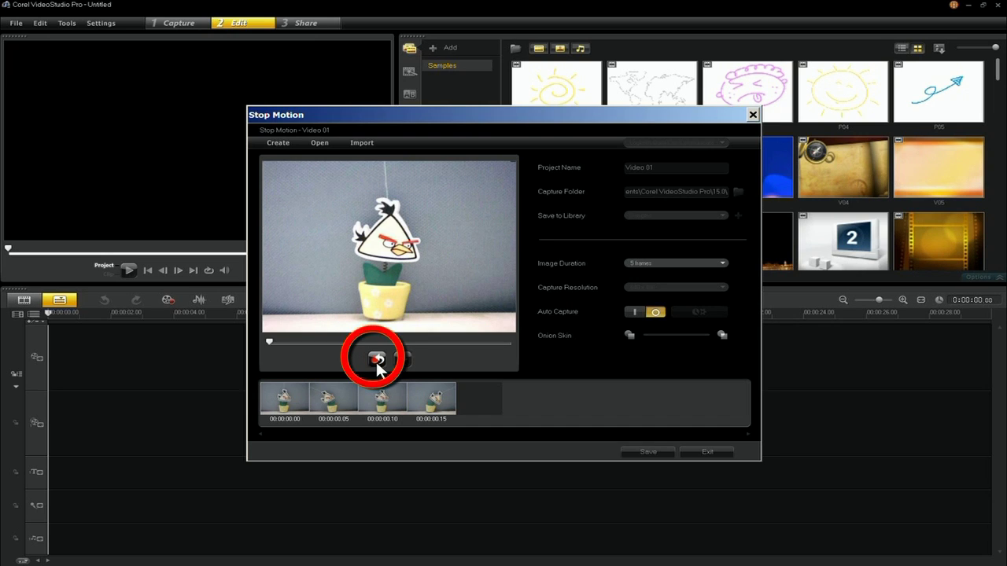
left_click(376, 360)
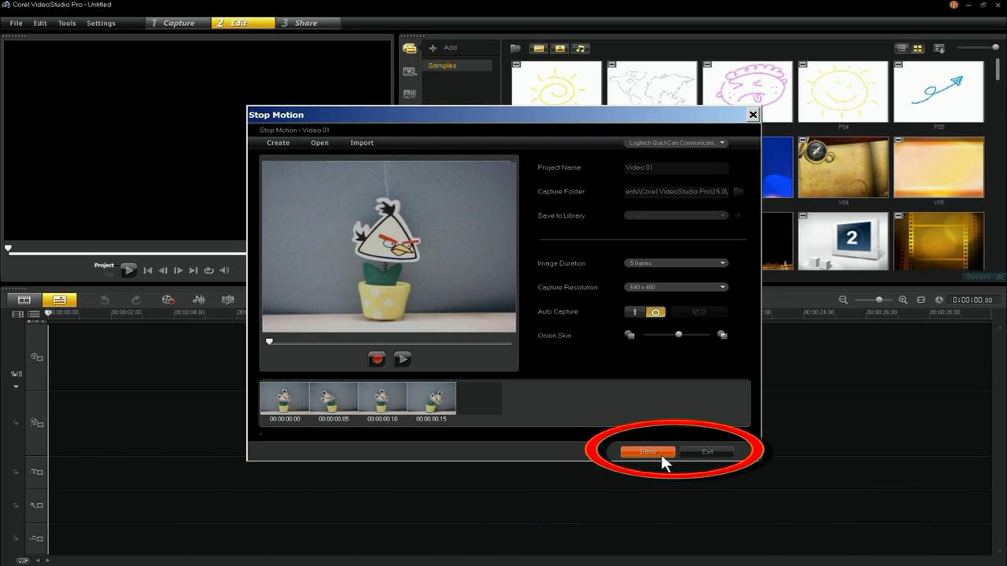
- Exit Stop Motion, leaving Video 01.uisx in the Samples library and the timeline empty
left_click(718, 451)
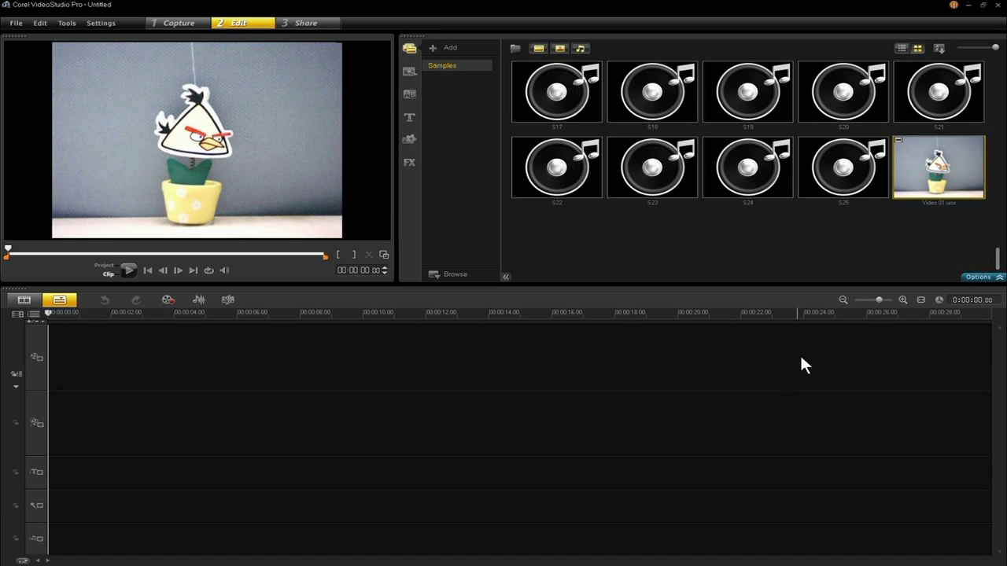
- Reopen Video 01.uisx in Stop Motion, accept the settings warning, and create a new Video 02 project
right_click(974, 200)
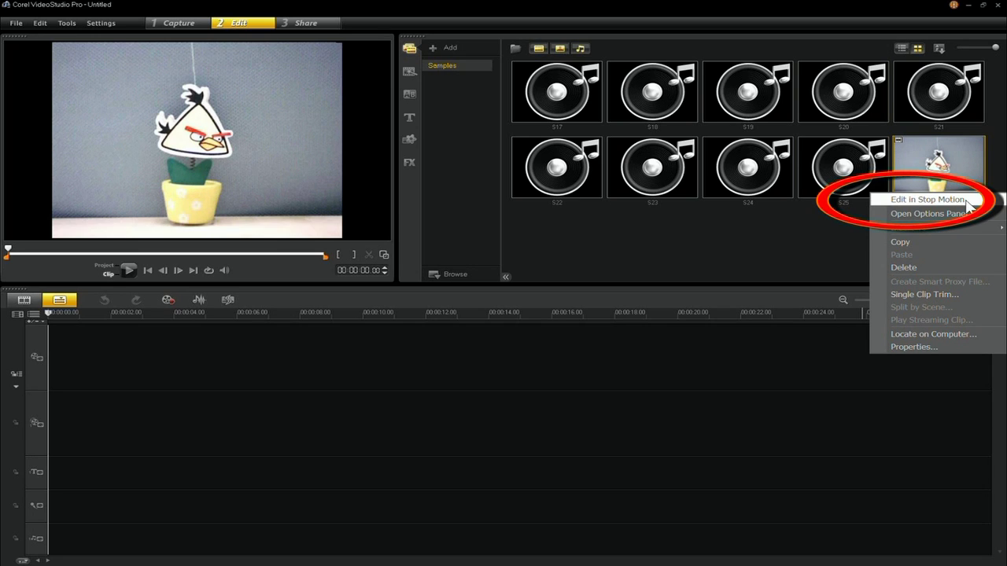
left_click(968, 202)
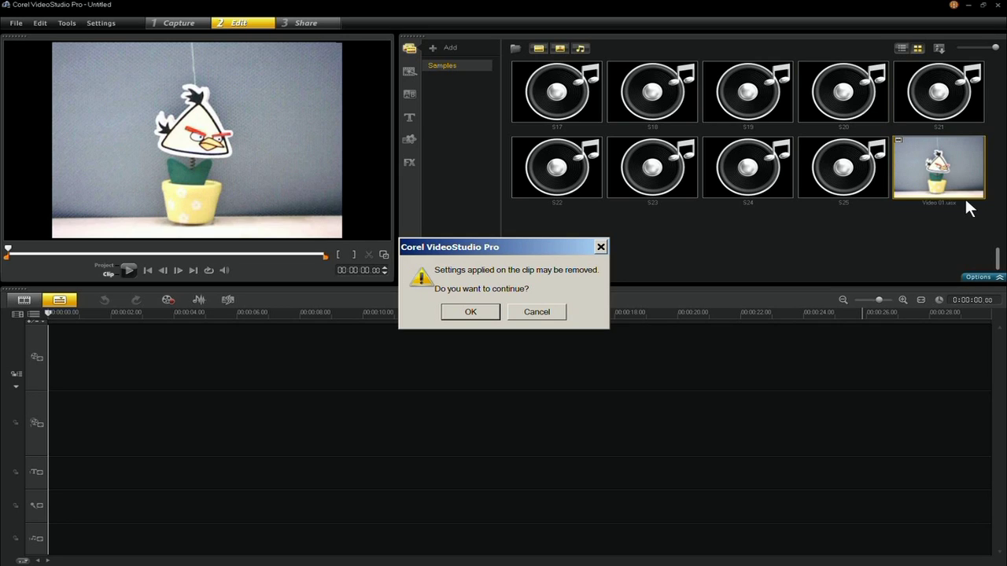
left_click(473, 313)
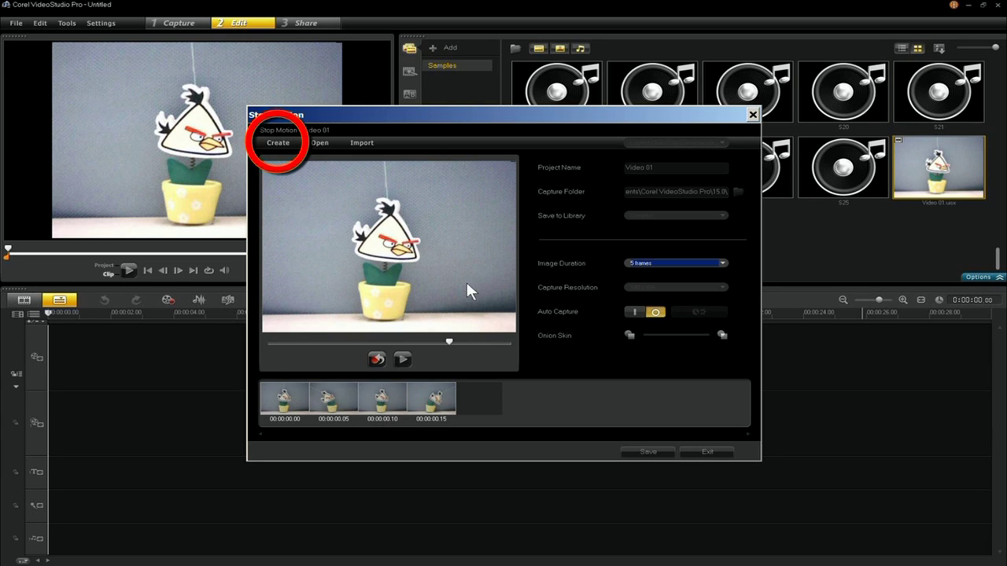
left_click(277, 142)
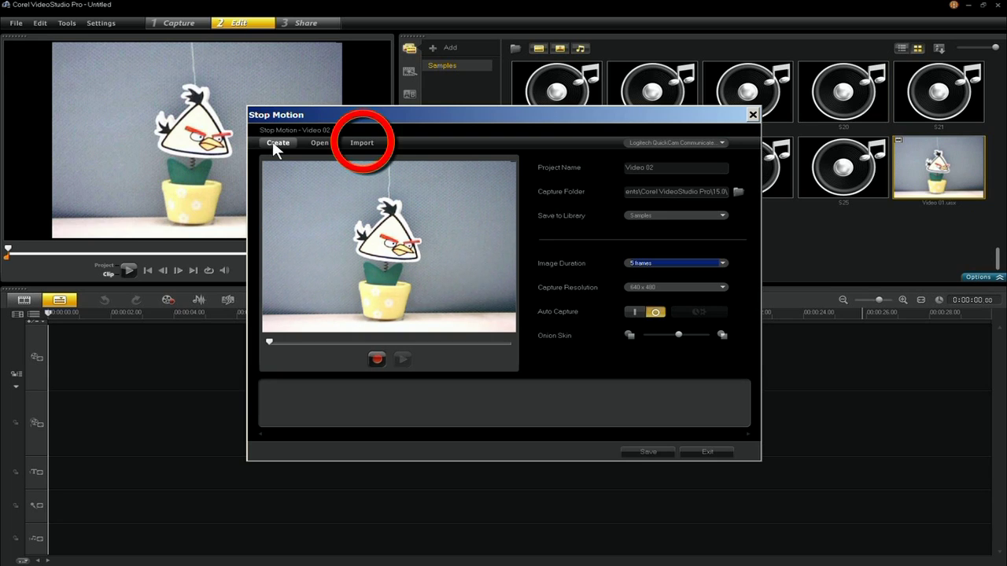
- Import the three jpg images from Video 01 > Edited in PSP as Video 02 frames
left_click(374, 144)
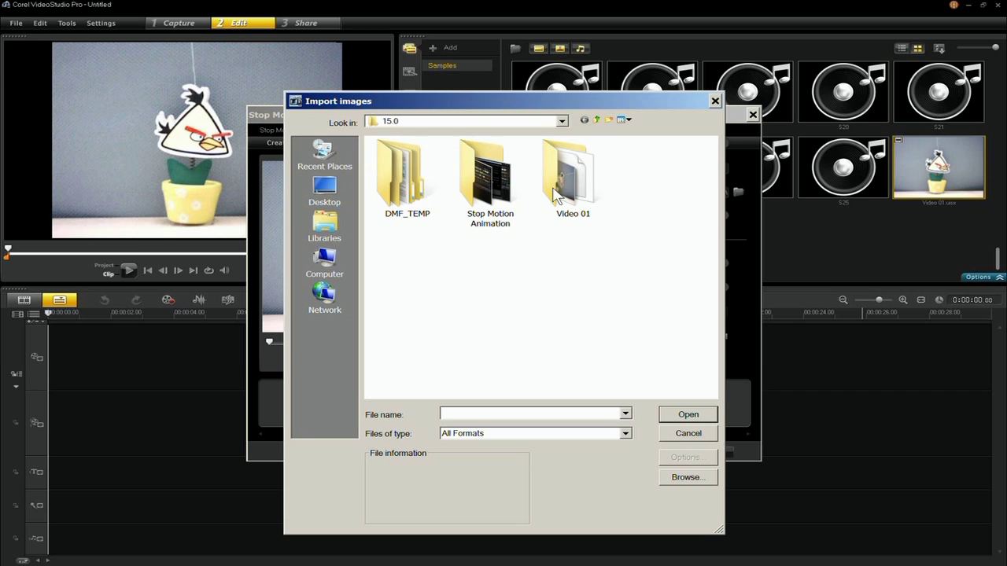
double_click(579, 198)
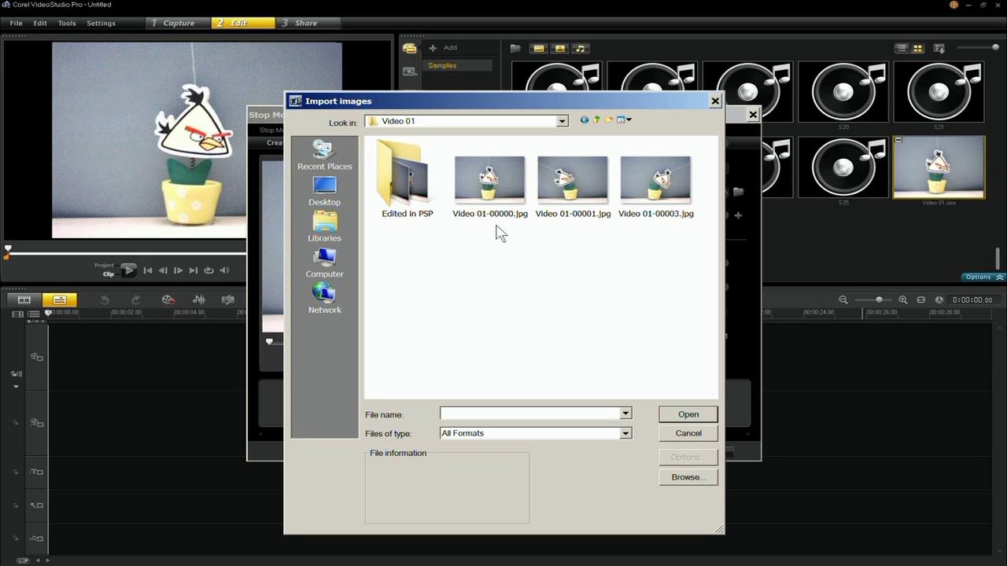
double_click(419, 189)
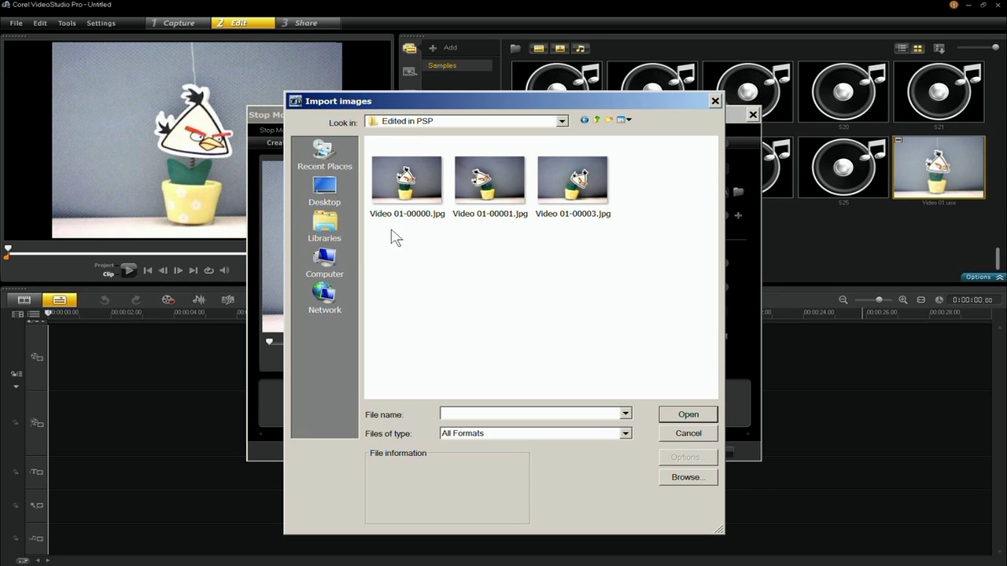
left_click_drag(370, 257, 667, 161)
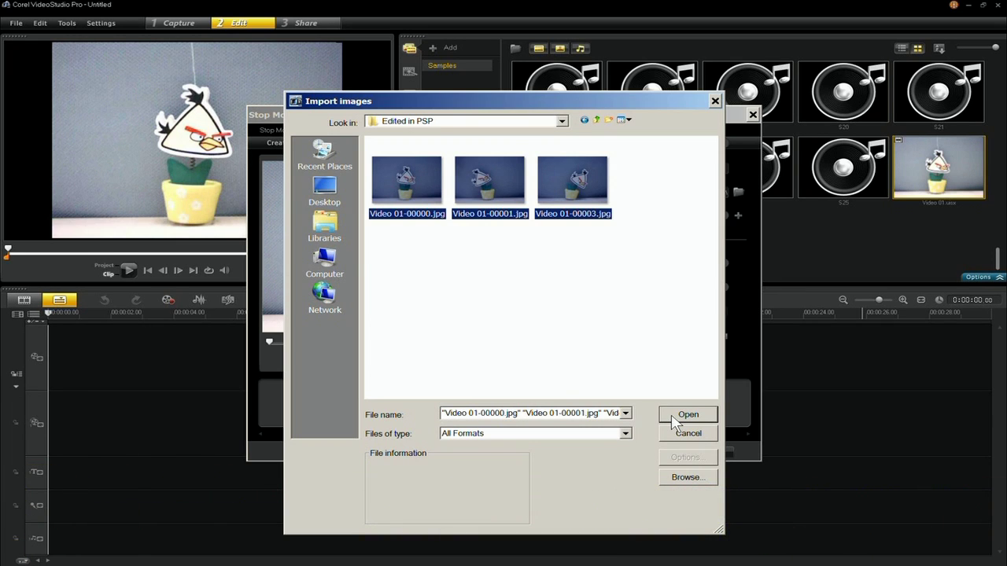
left_click(673, 417)
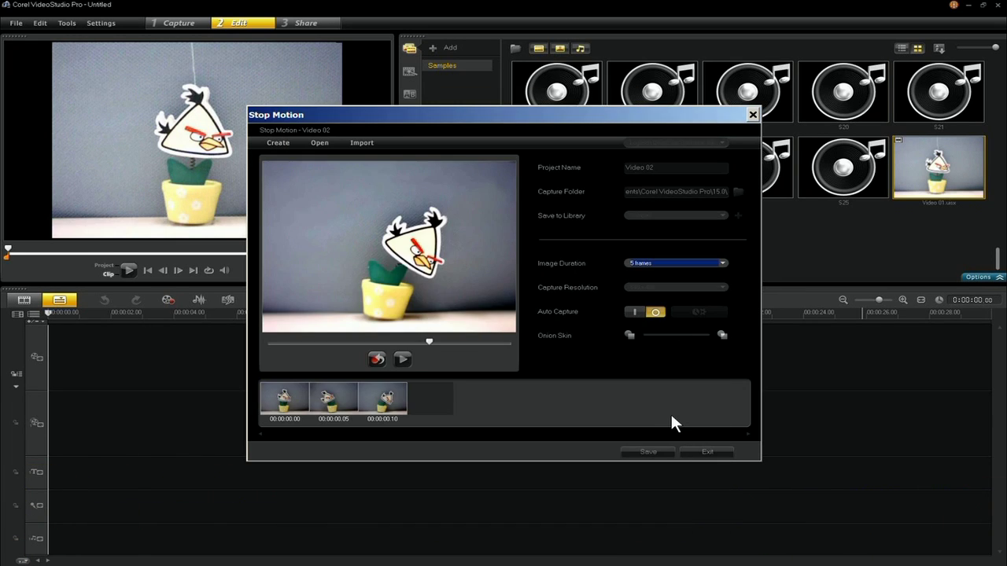
- Copy and paste a frame to make a fourth frame in Video 02
left_click(292, 400)
right_click(313, 391)
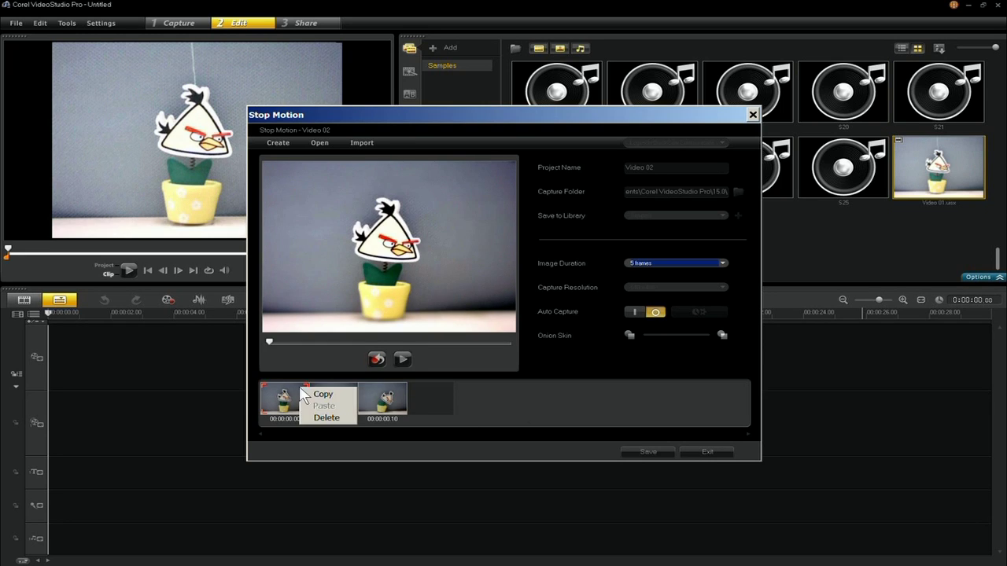
left_click(345, 411)
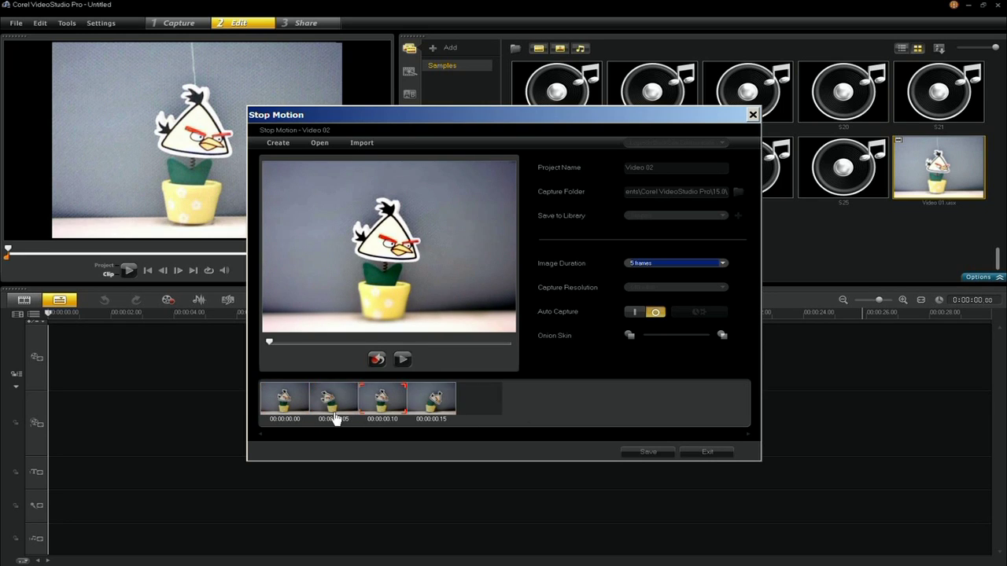
- Save Video 02 to the library, exit Stop Motion, and play the animation in the preview
left_click(669, 453)
left_click(710, 451)
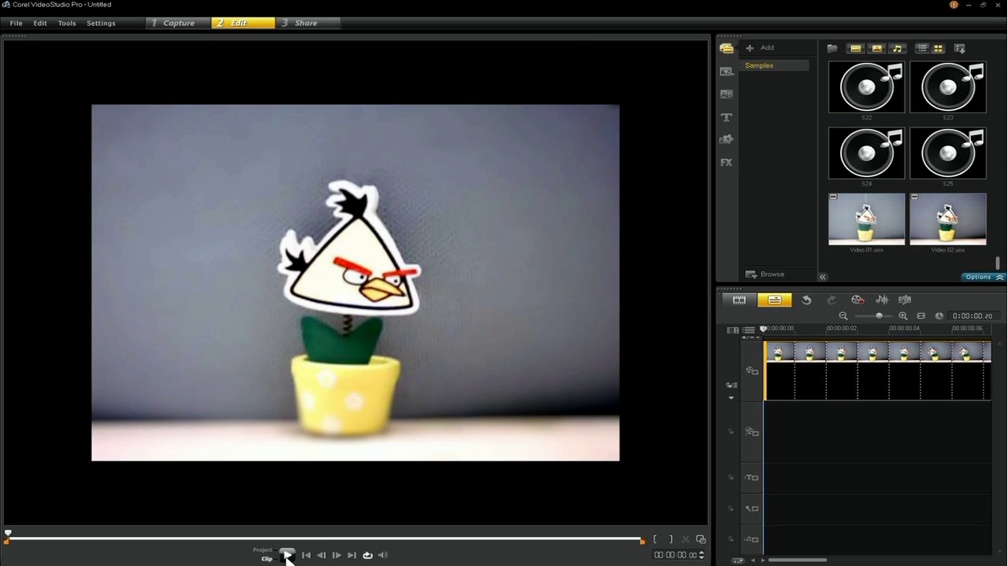
left_click(287, 555)
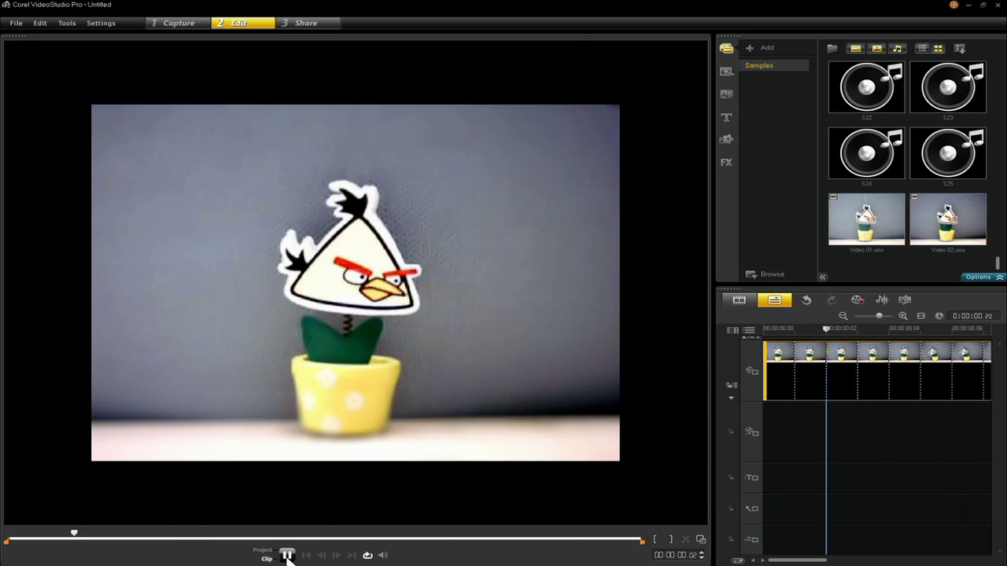